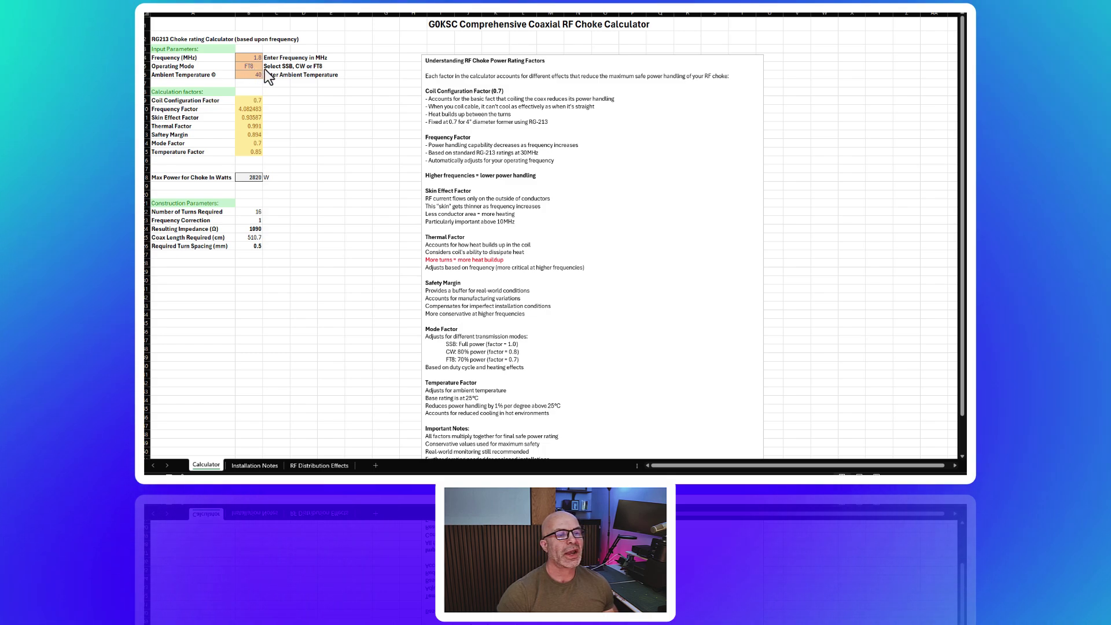
- Enter 3.6 MHz as the frequency in B4
drag(255, 75, 253, 58)
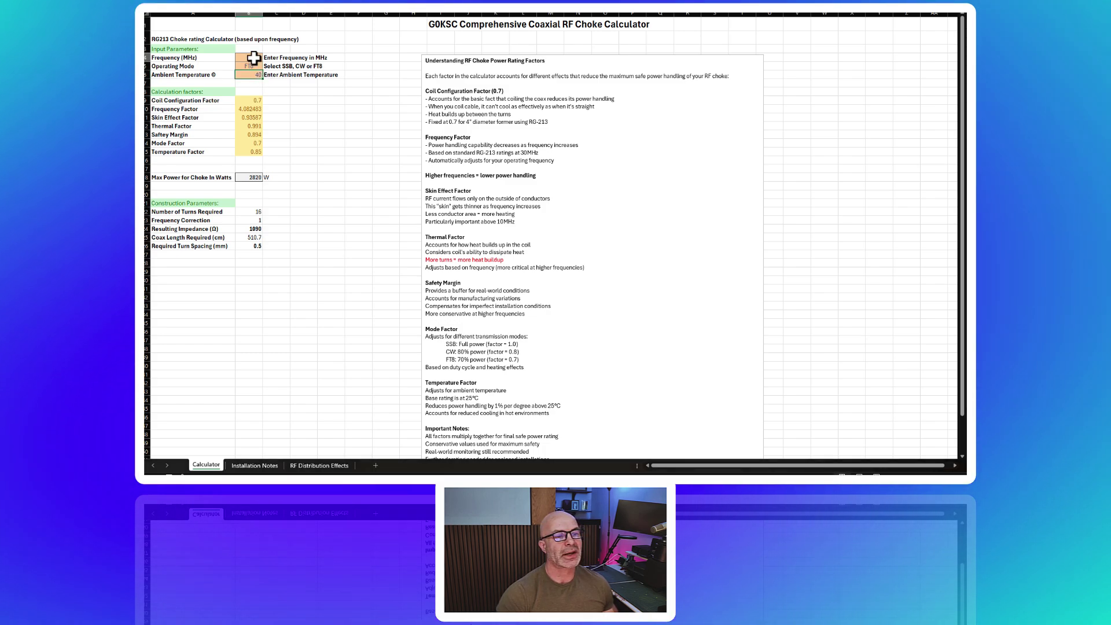
click(254, 58)
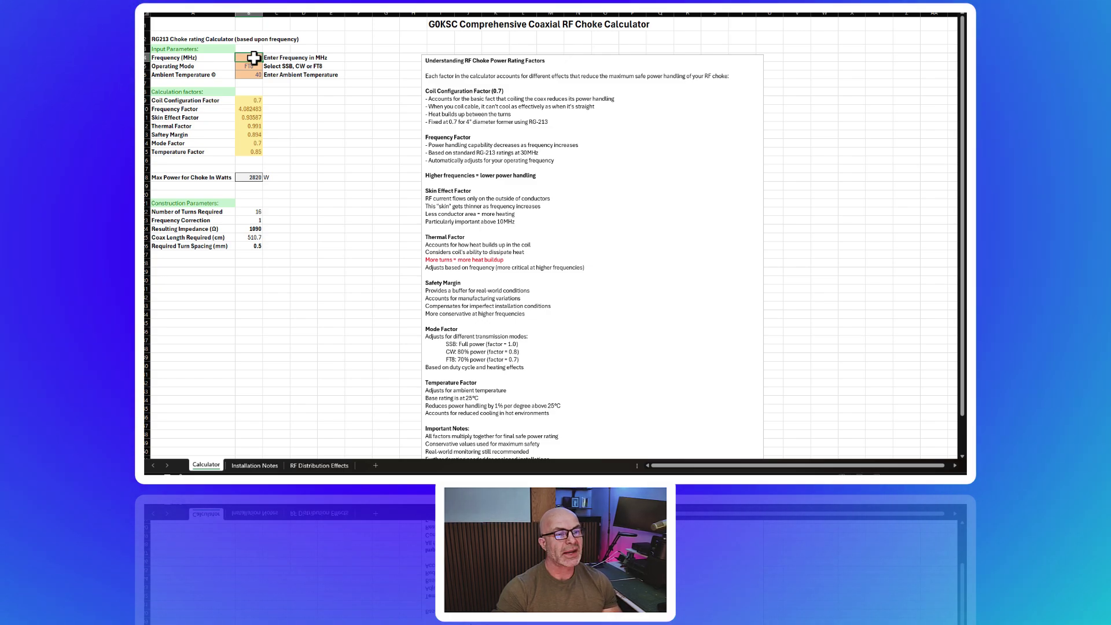
text(3.6)
key(Return)
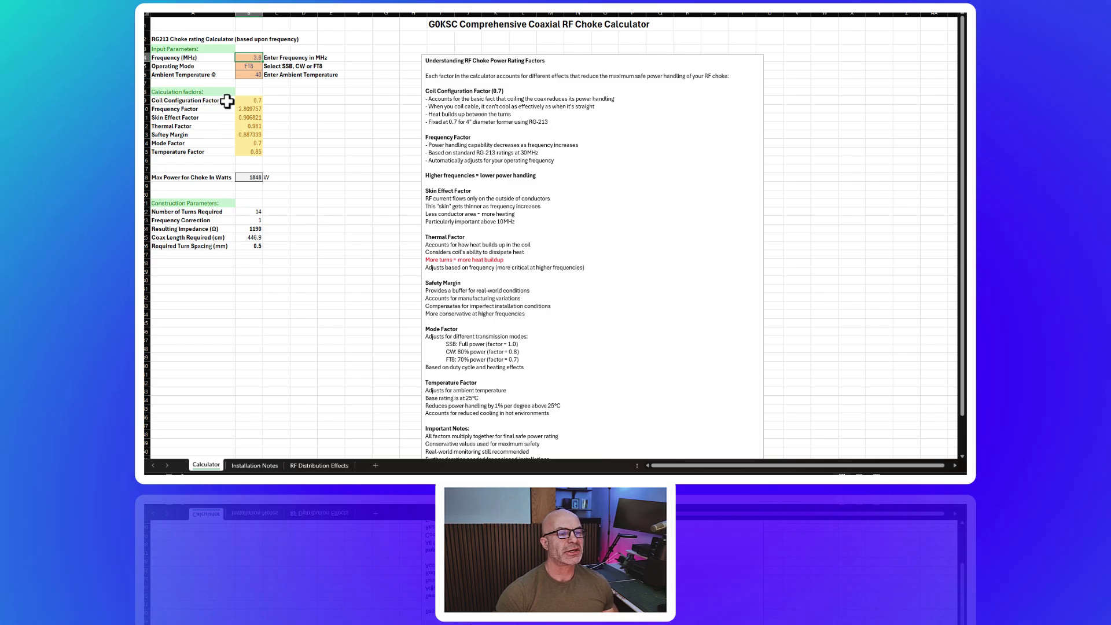
- Try SSB and CW as the operating mode in B5, then return it to FT8
click(249, 66)
click(266, 68)
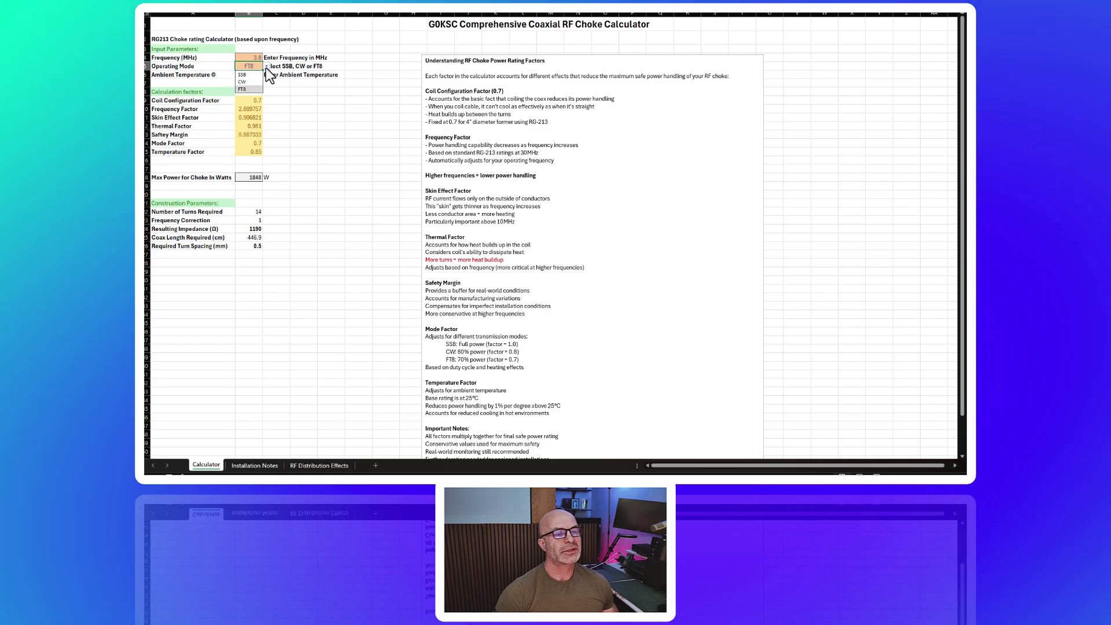
click(252, 74)
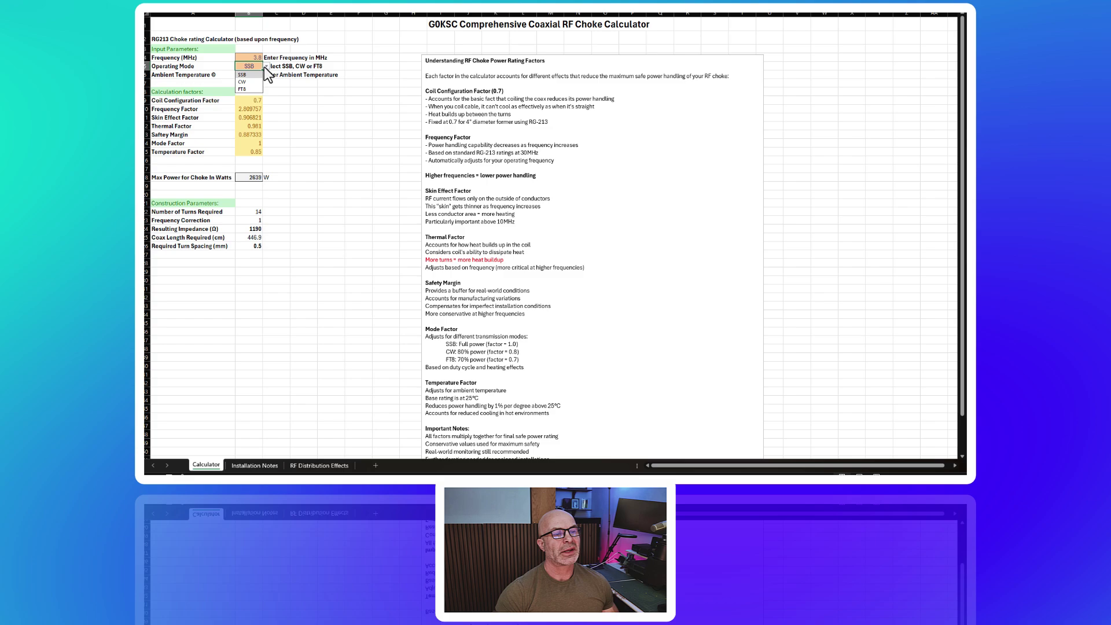
click(253, 82)
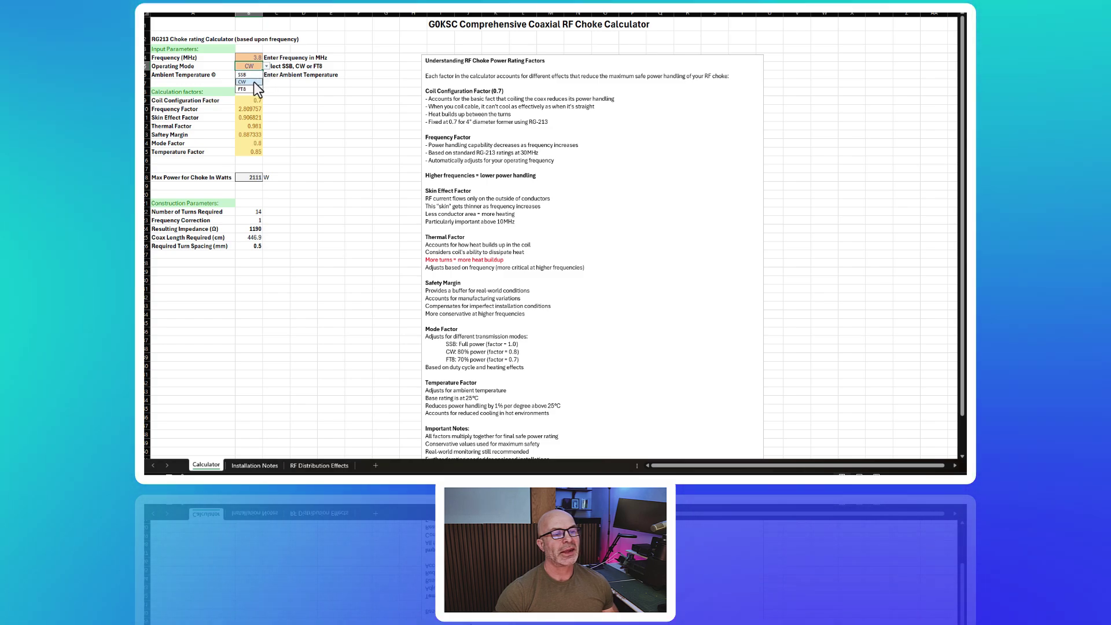
click(257, 89)
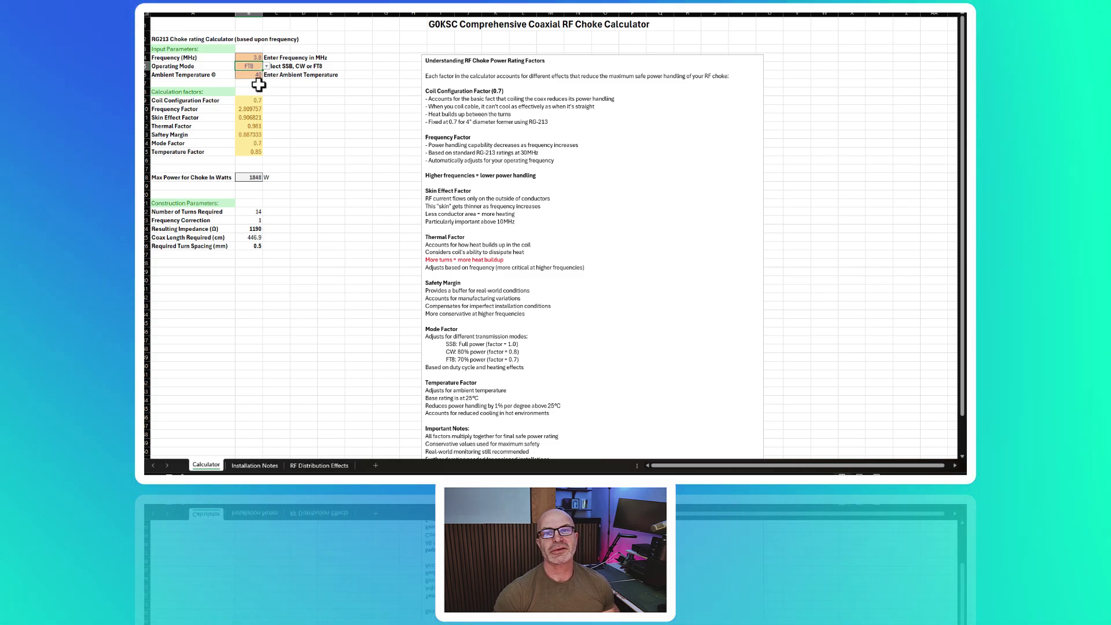
click(253, 74)
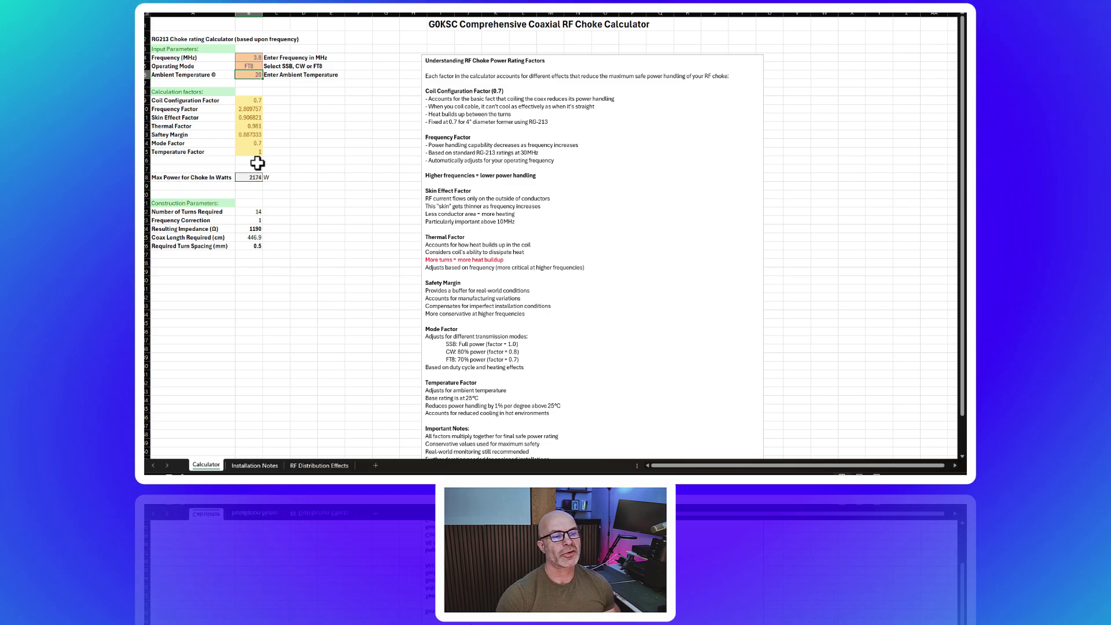
- Clear the ambient temperature in B6 and test a 40 °C value
click(255, 74)
key(Delete)
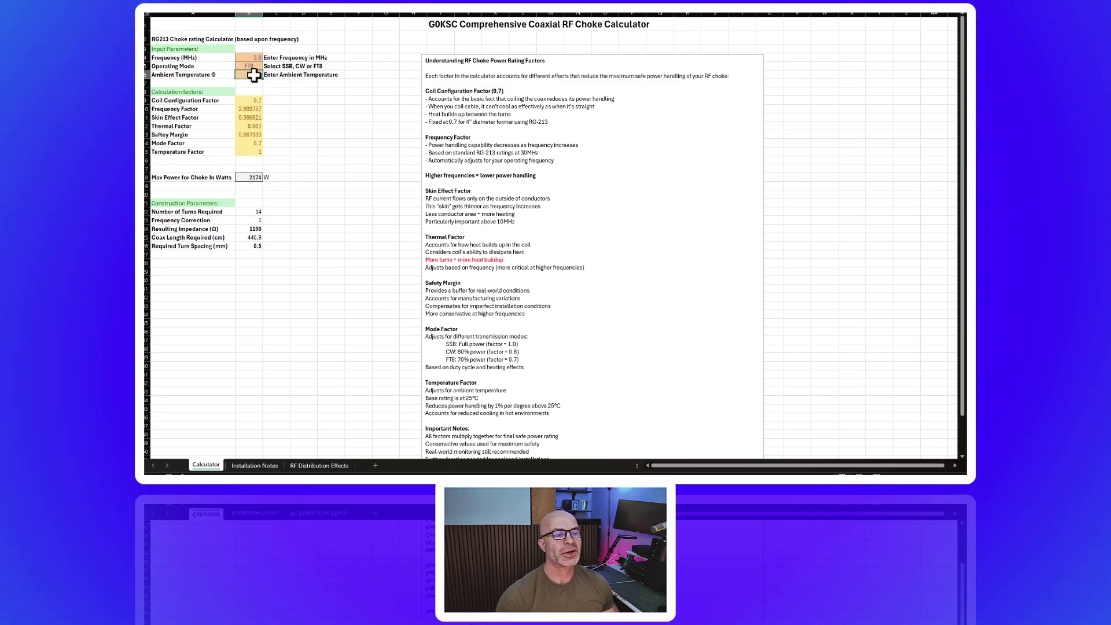
double_click(256, 76)
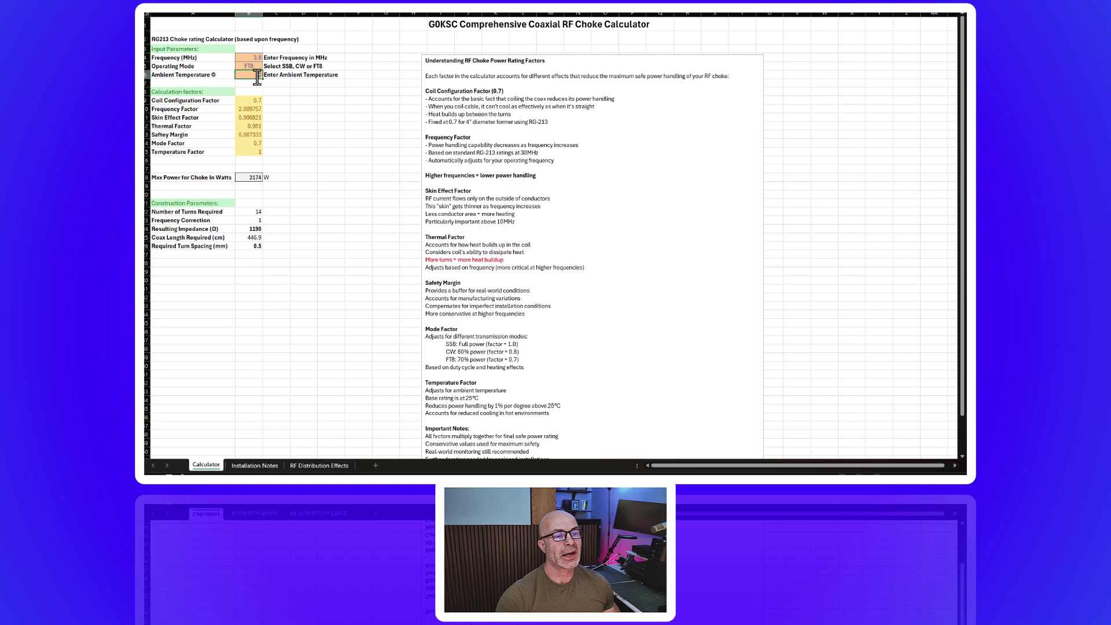
text(20)
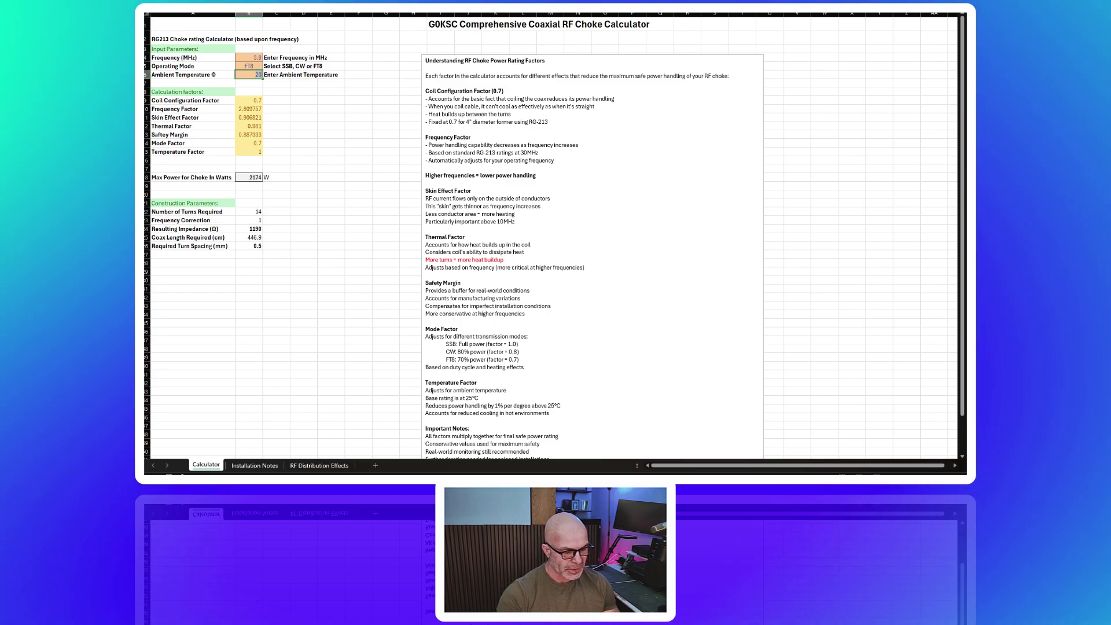
key(BackSpace)
key(BackSpace)
text(40)
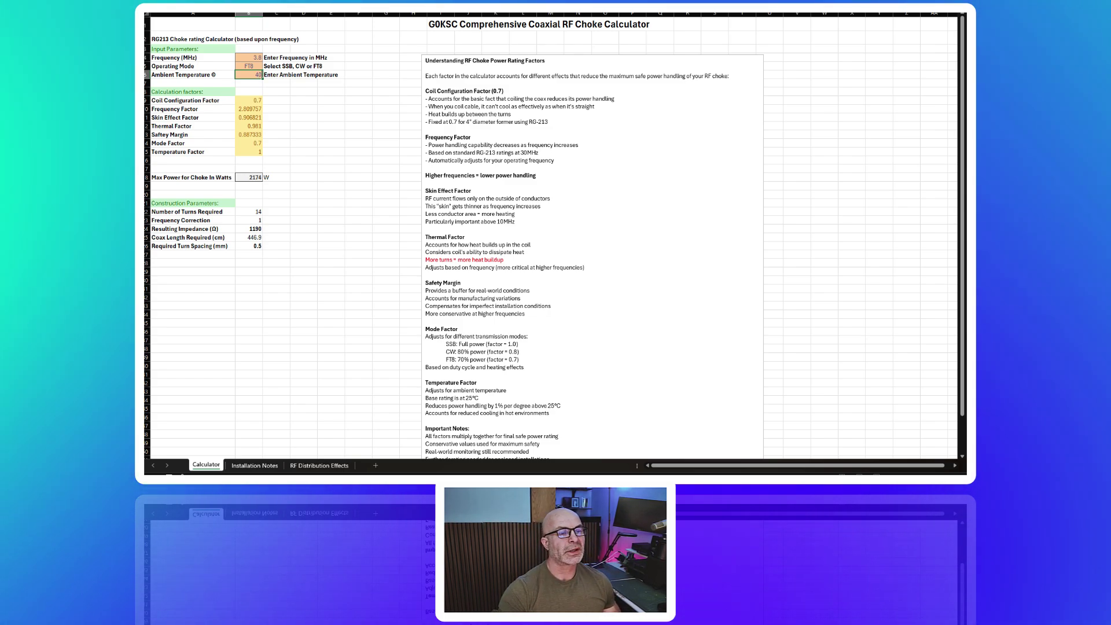
click(307, 194)
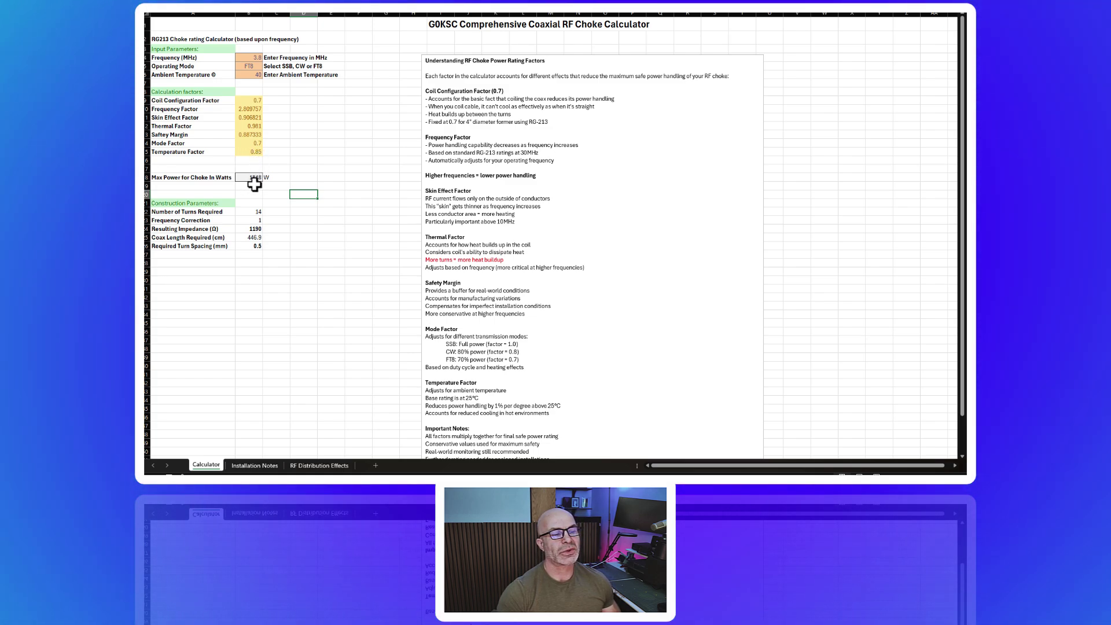
click(254, 73)
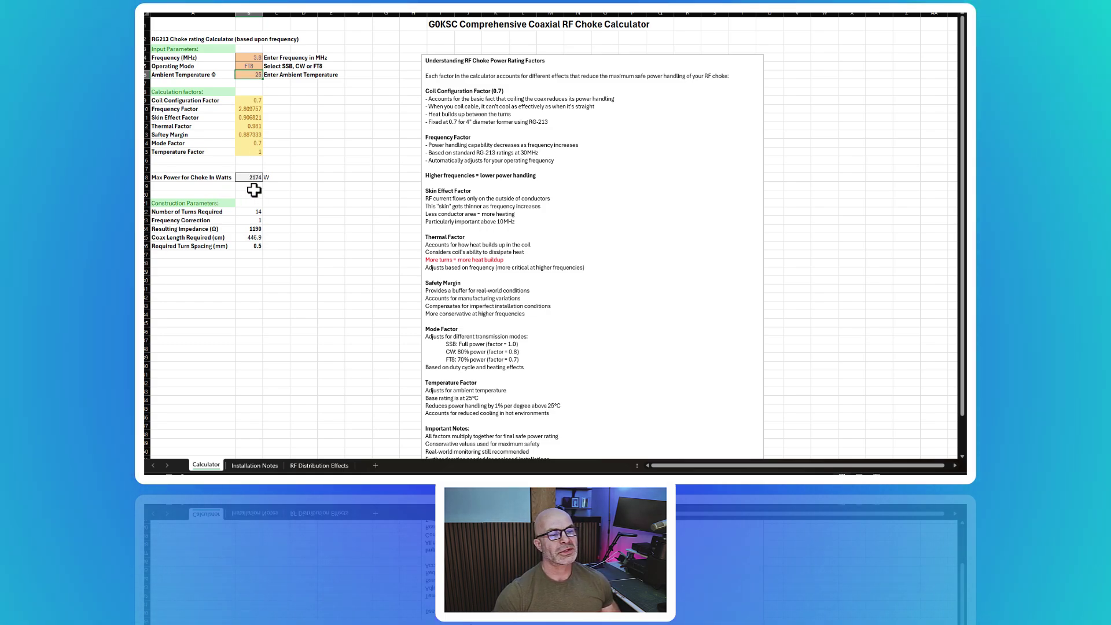
- Replace the 25 °C ambient temperature with 40 and commit a 30 MHz frequency
double_click(255, 76)
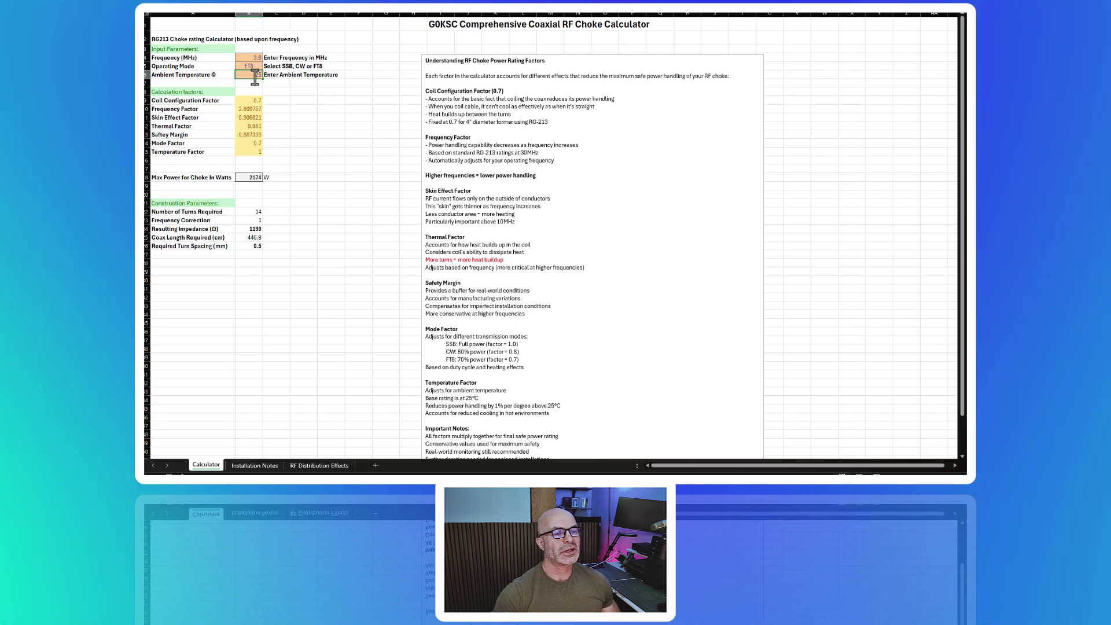
double_click(254, 76)
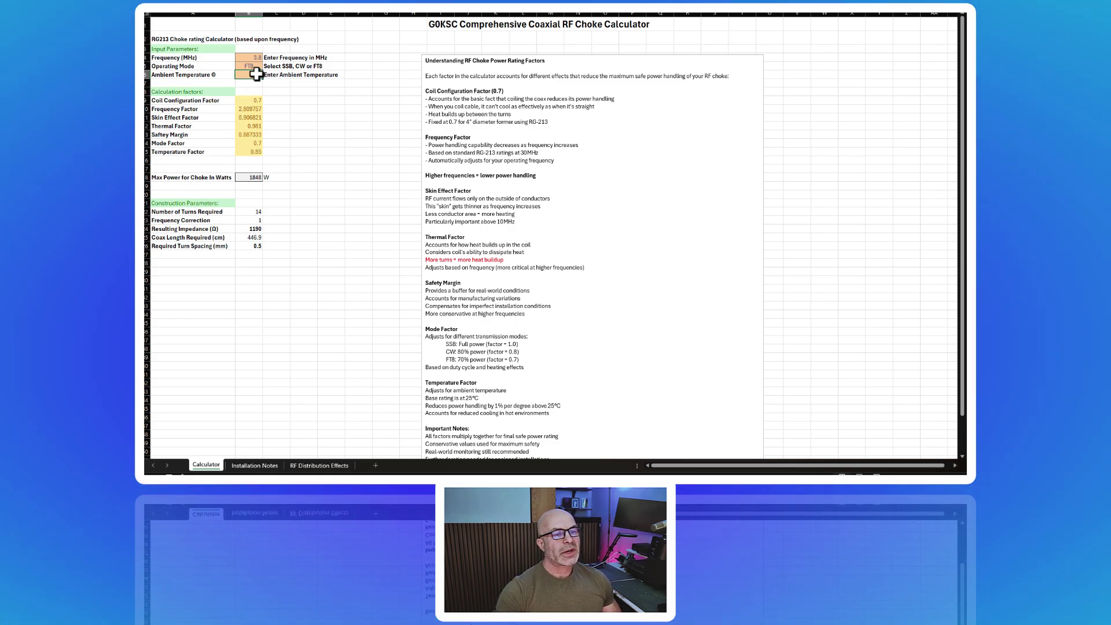
text(40)
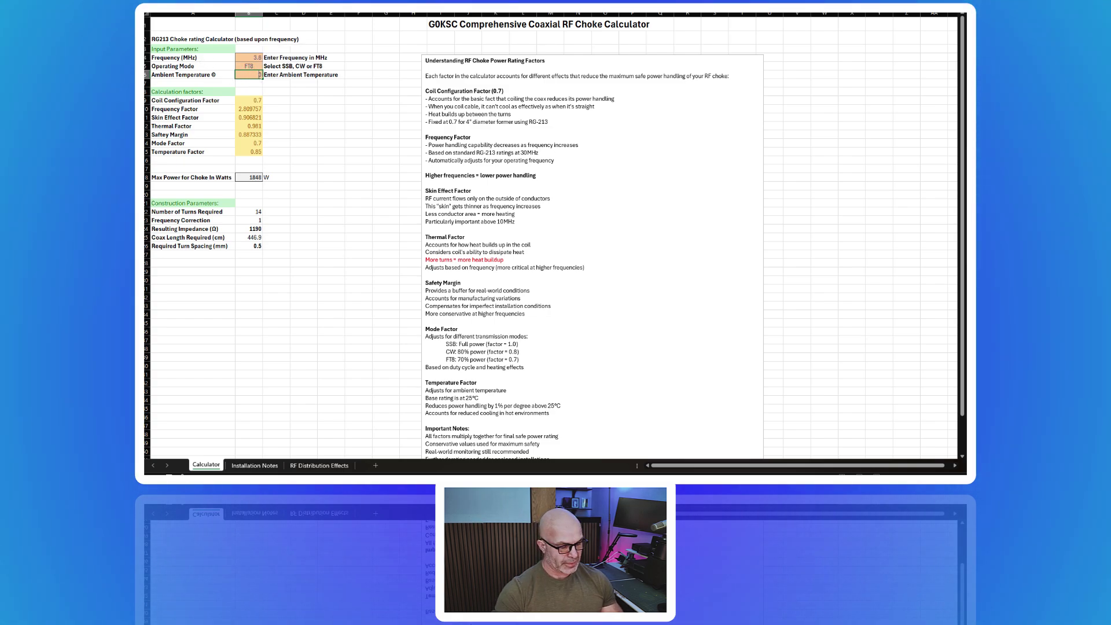
click(309, 169)
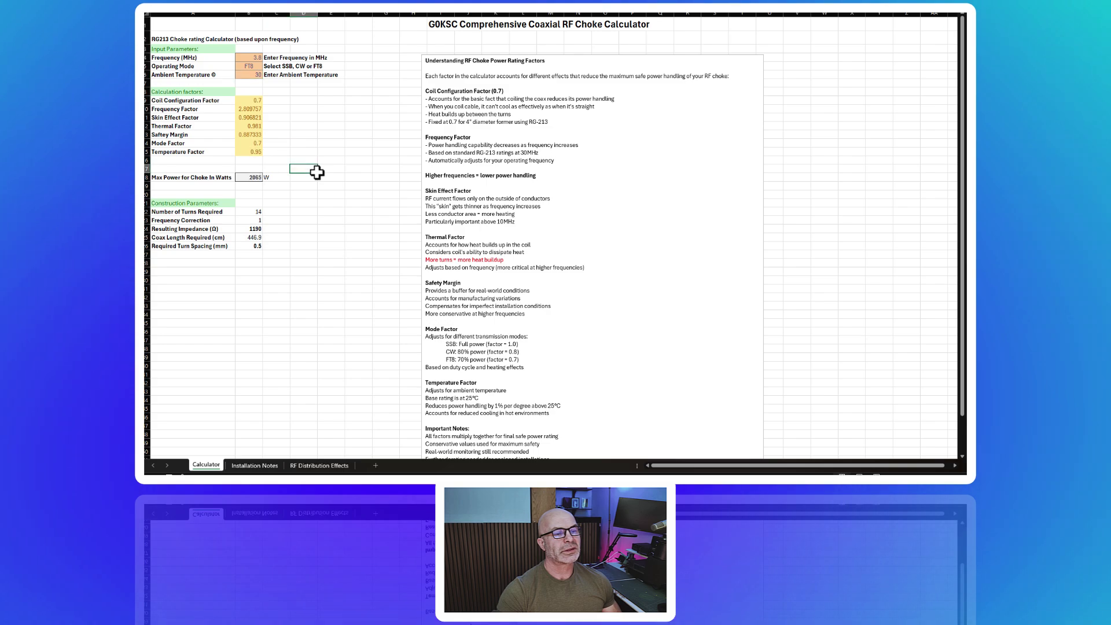
click(258, 58)
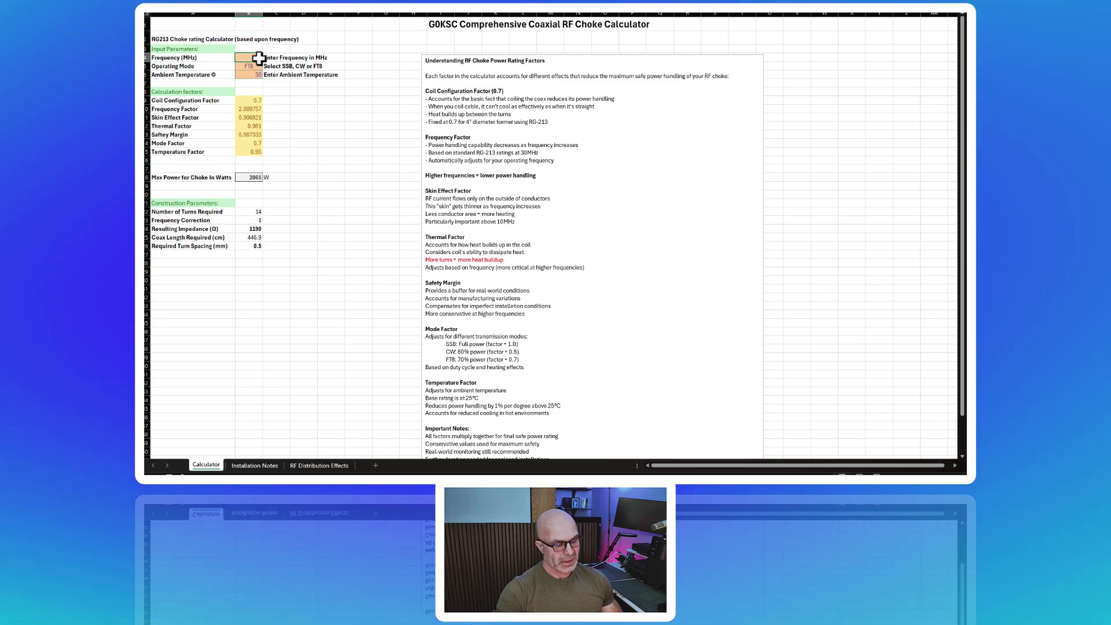
click(327, 152)
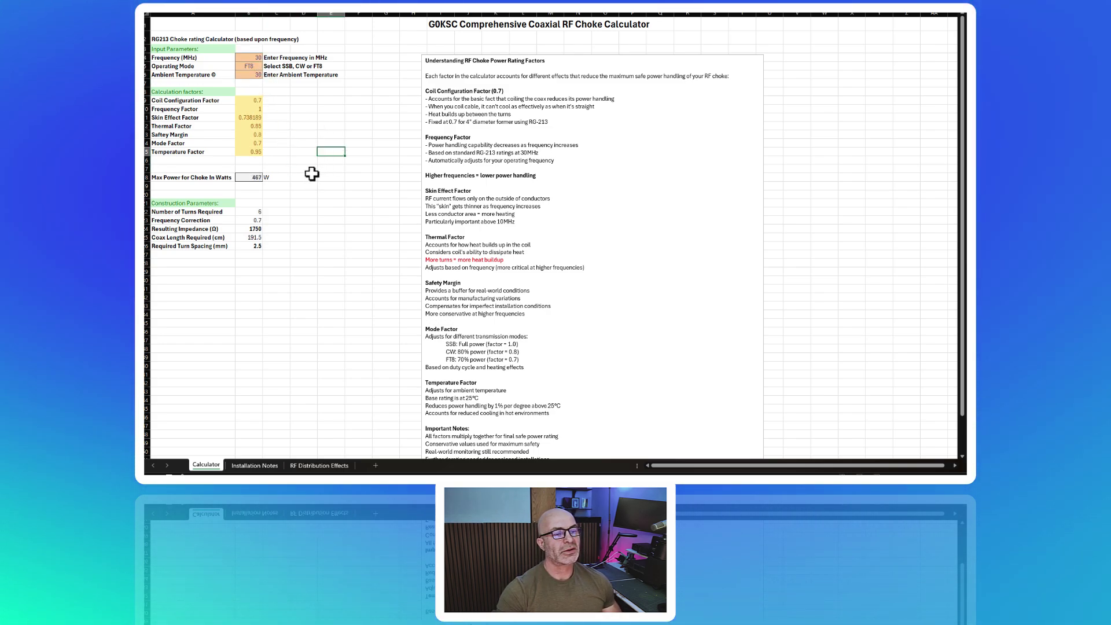
click(252, 57)
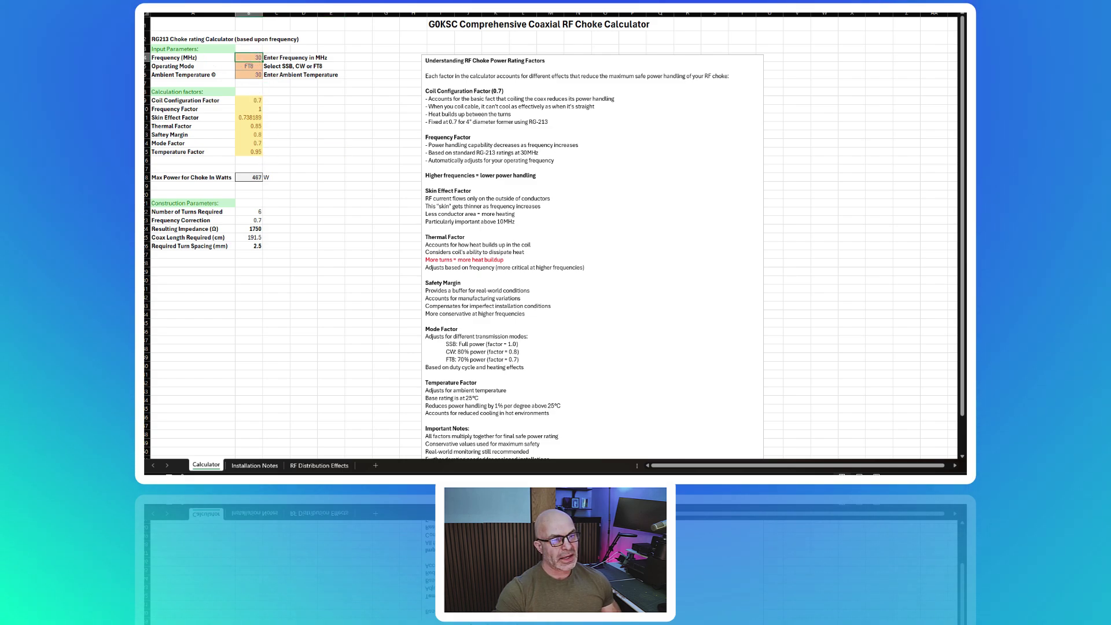
- Raise the ambient temperature to 45 °C, cutting the temperature factor to 0.8
click(248, 75)
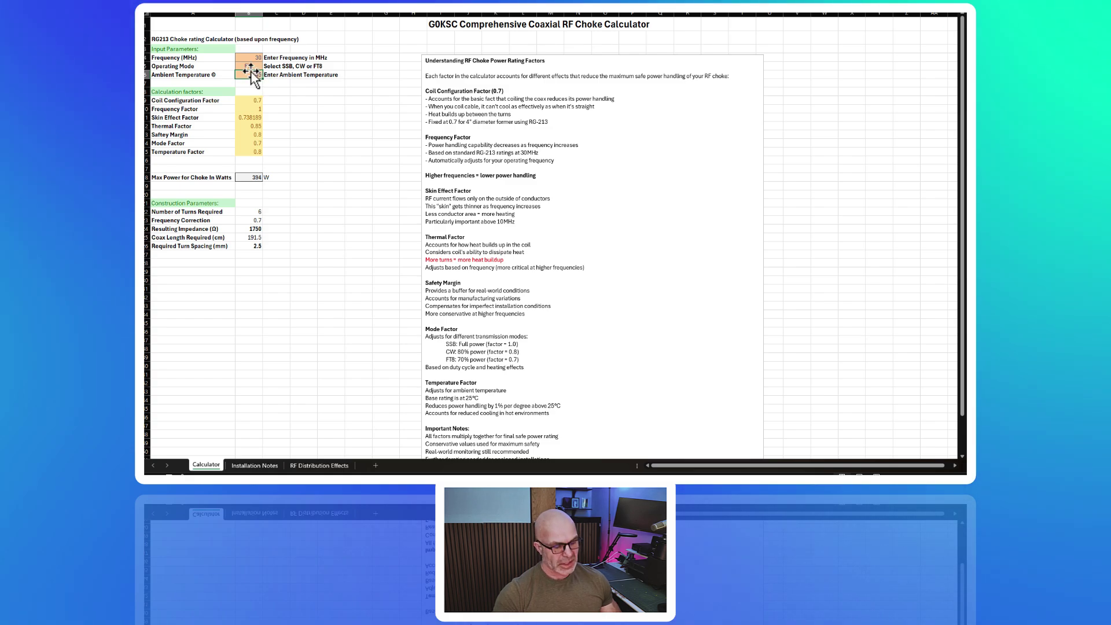
text(0)
key(Return)
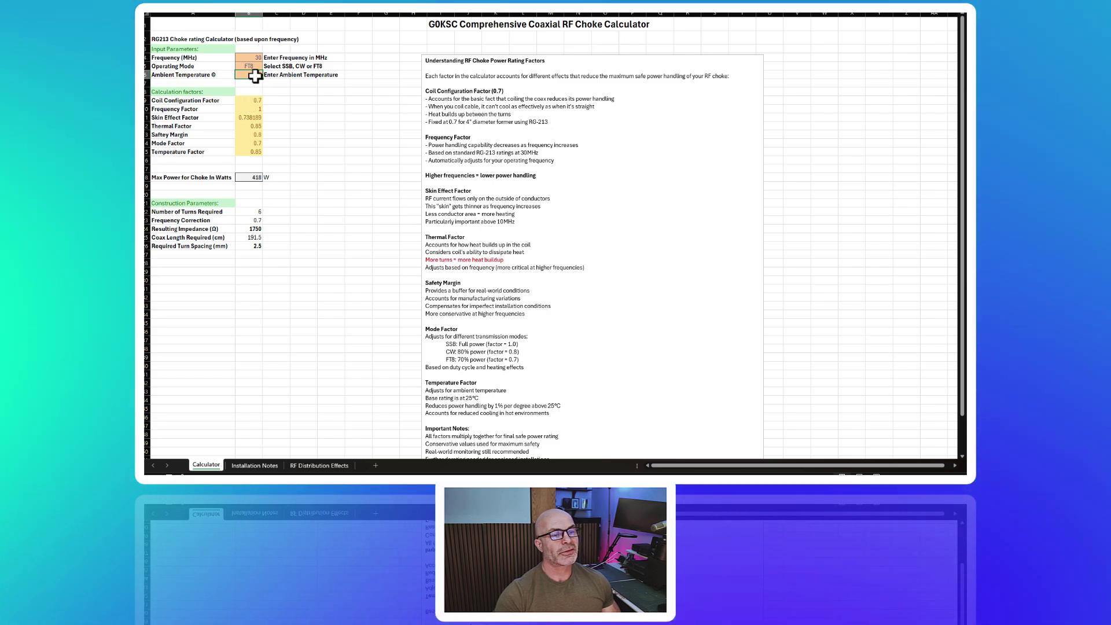
text(45)
key(Return)
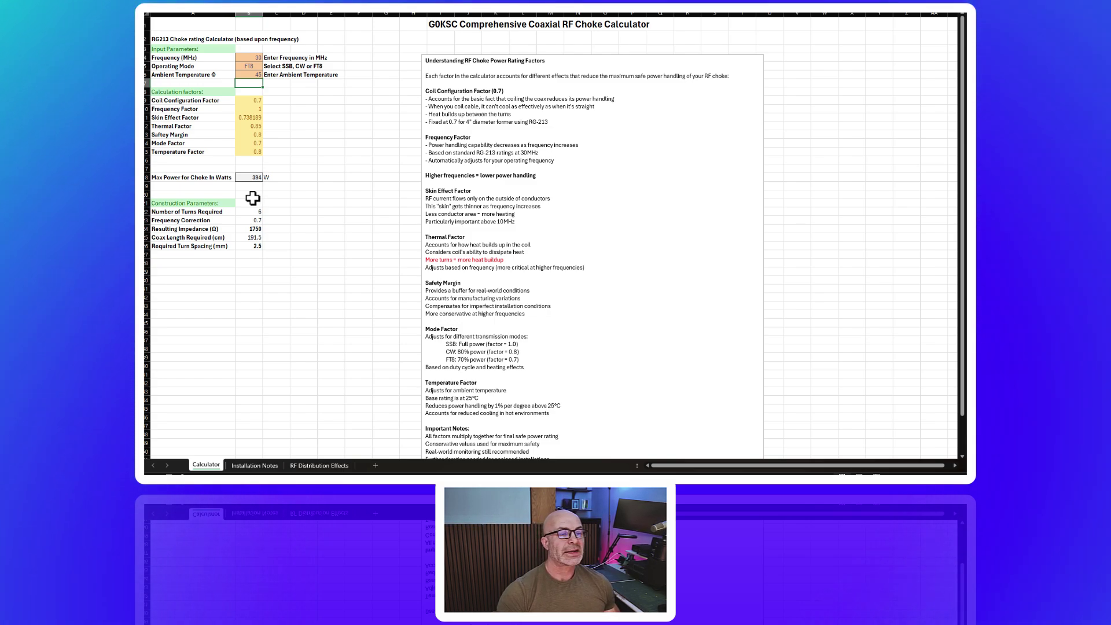
click(254, 57)
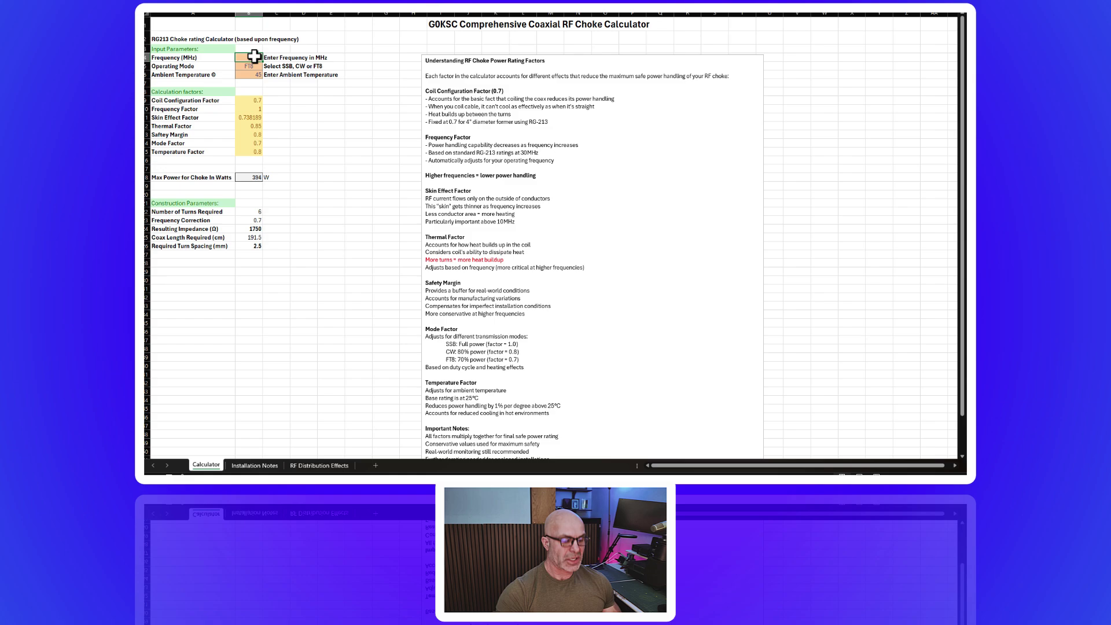
- Commit 28 MHz in B4 so max choke power reads 421 W
key(Return)
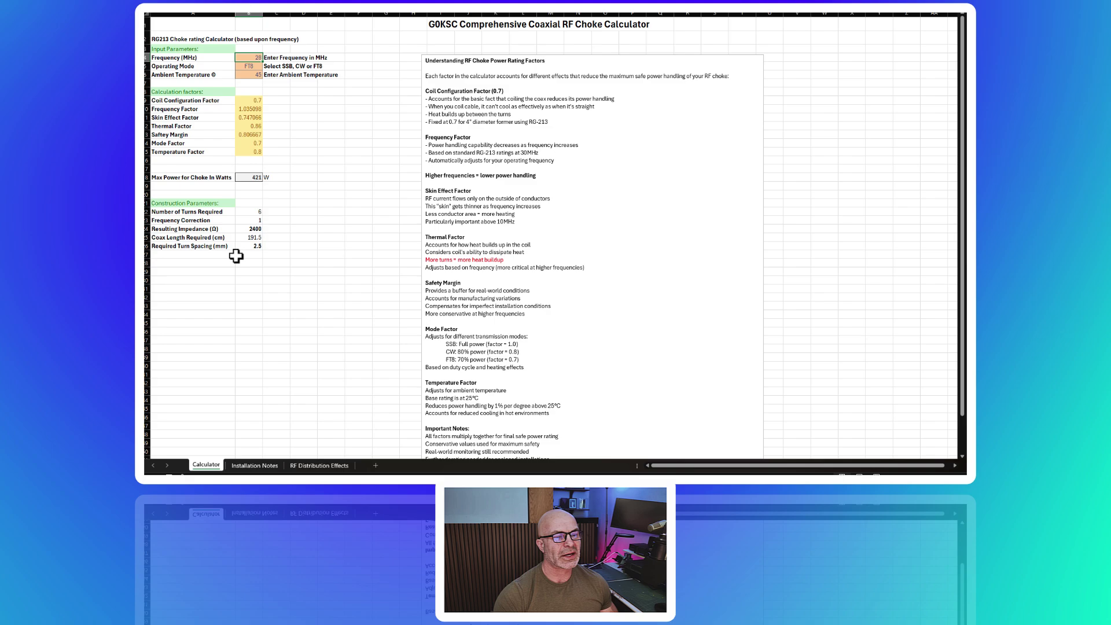
- Enter 50 MHz in the Frequency cell B4, giving 221 W max choke power
double_click(254, 58)
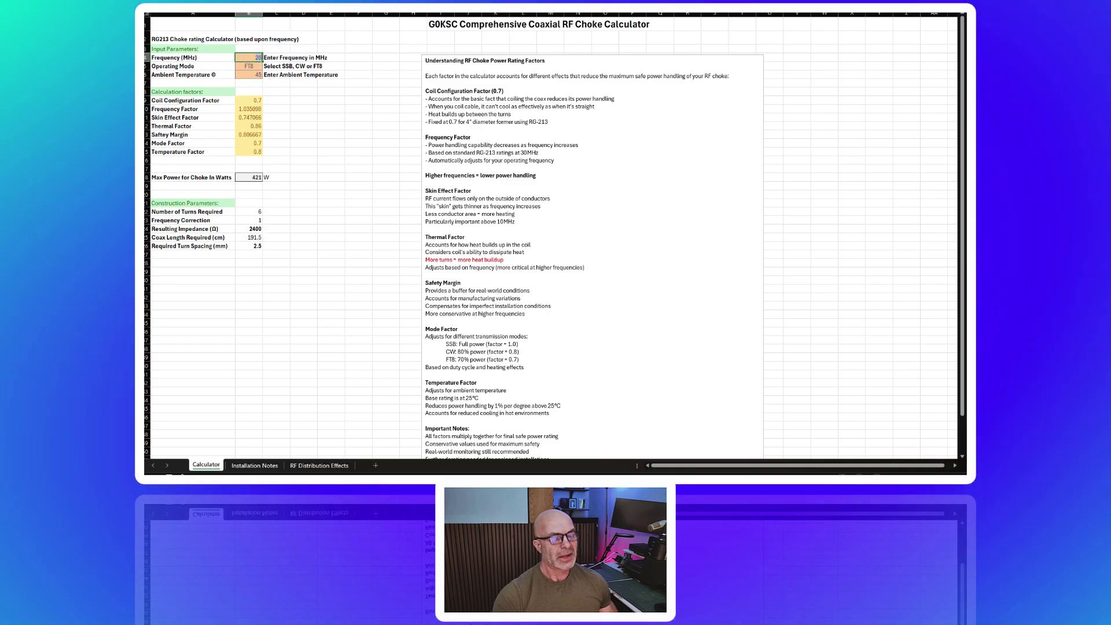
text(50)
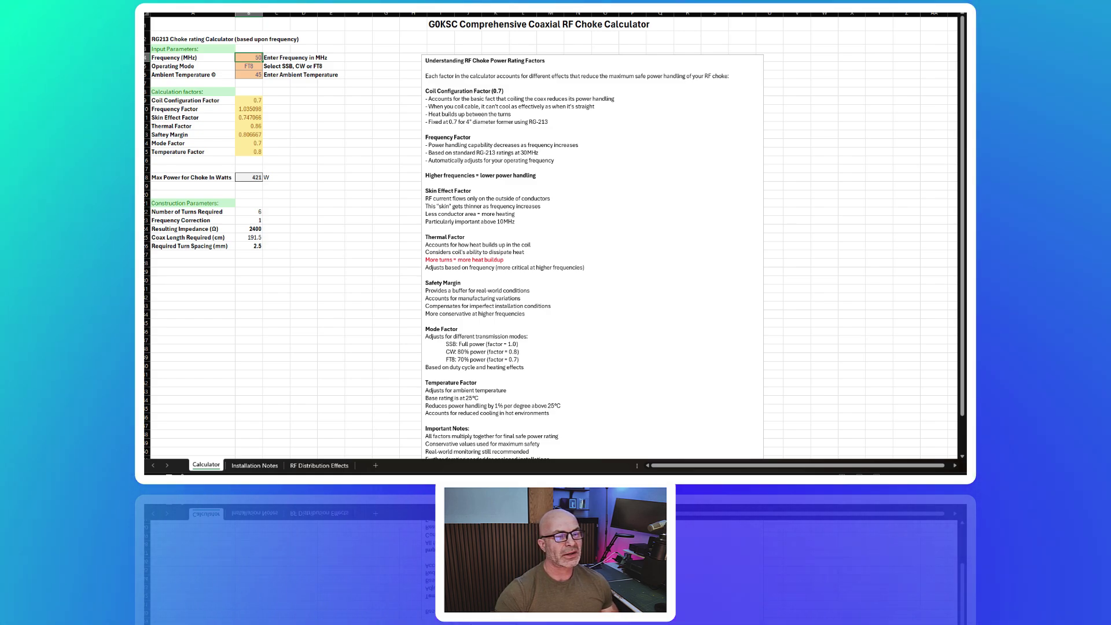
key(Return)
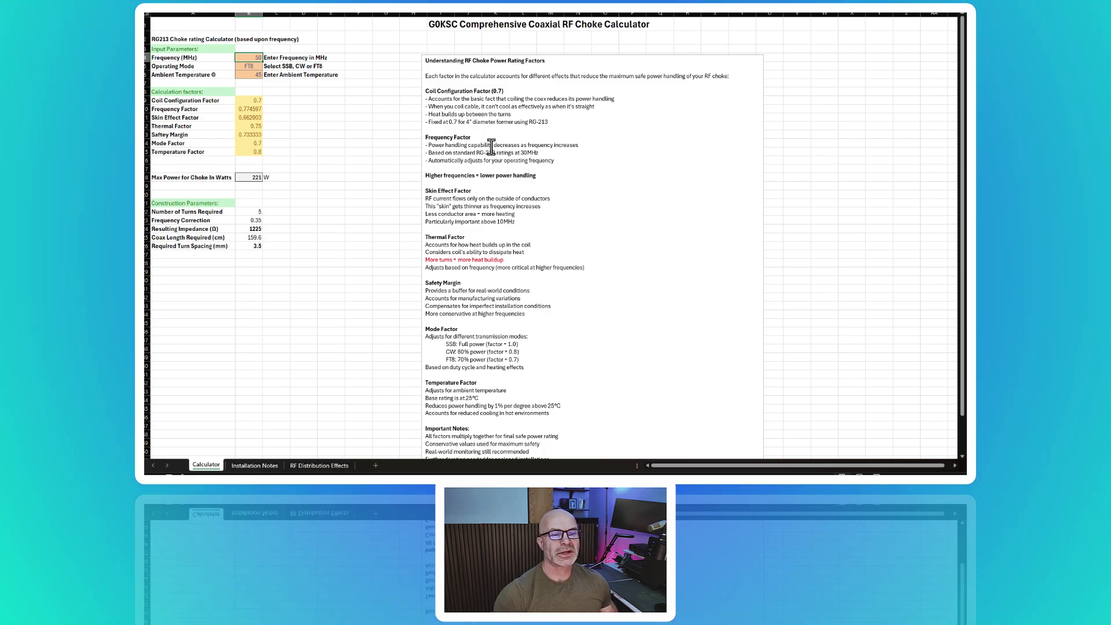
- Leave the calculator for the RF Distribution Effects worksheet
scroll(474, 147, down, 5)
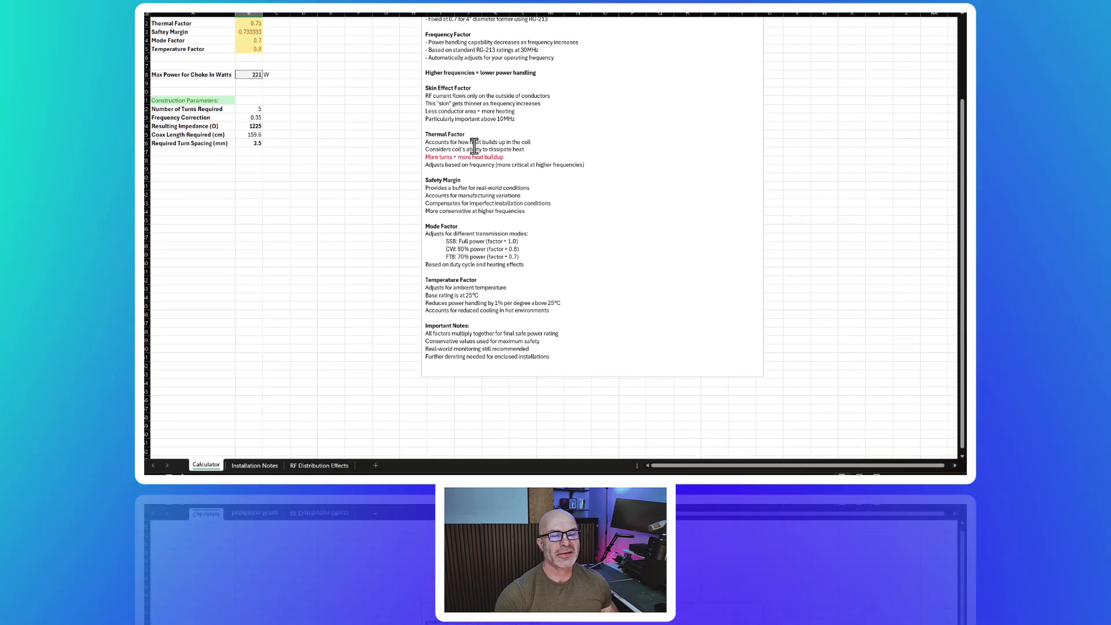
scroll(475, 148, up, 5)
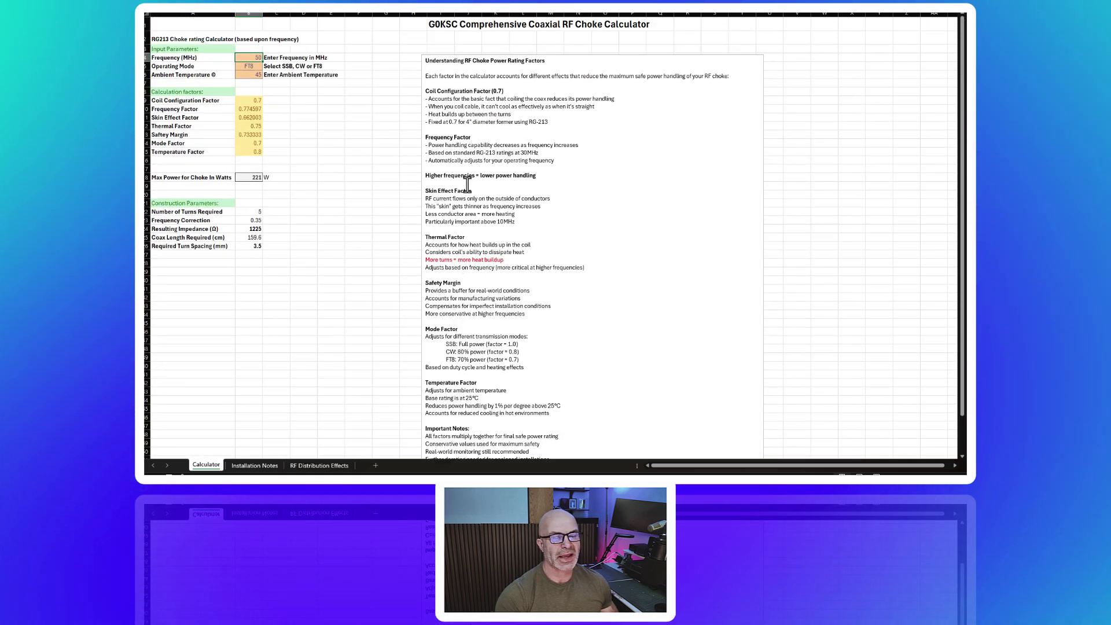
scroll(464, 227, down, 3)
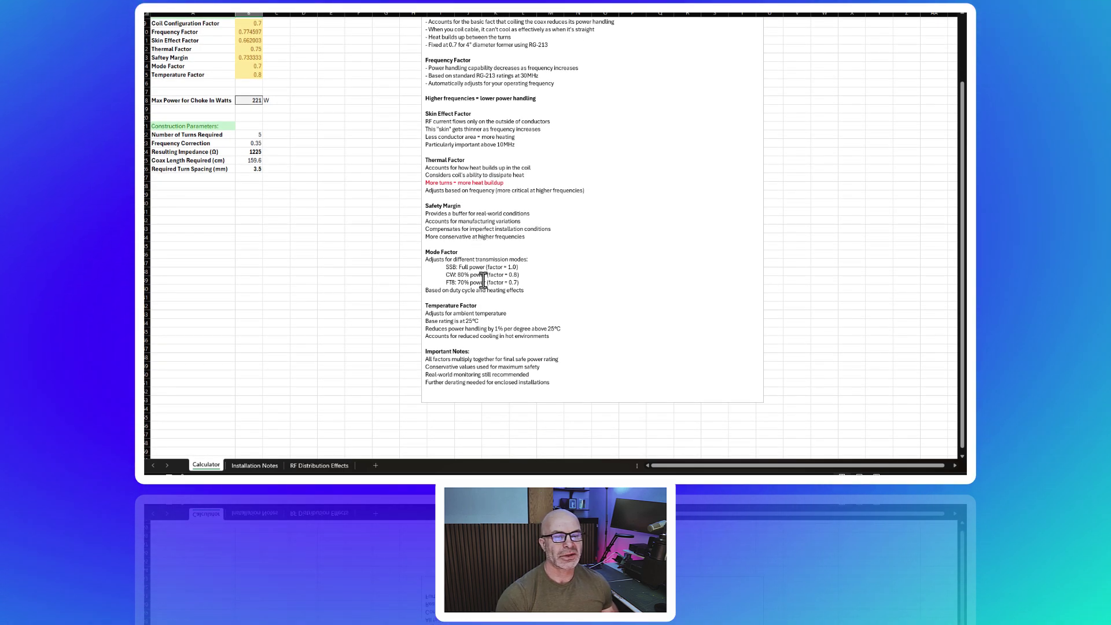
click(307, 461)
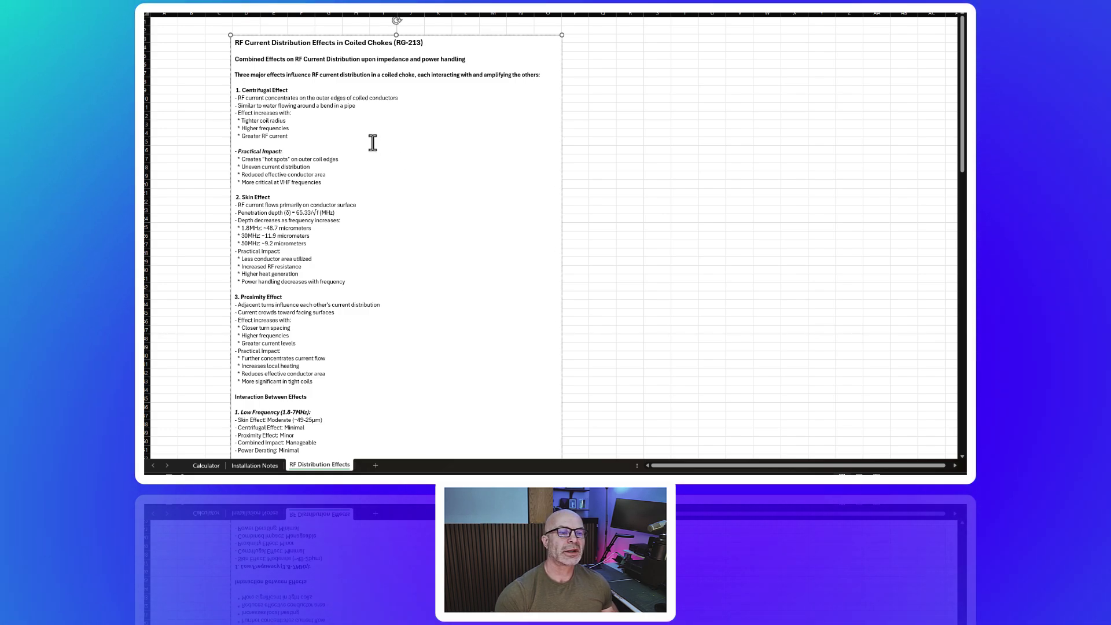
scroll(372, 139, down, 2)
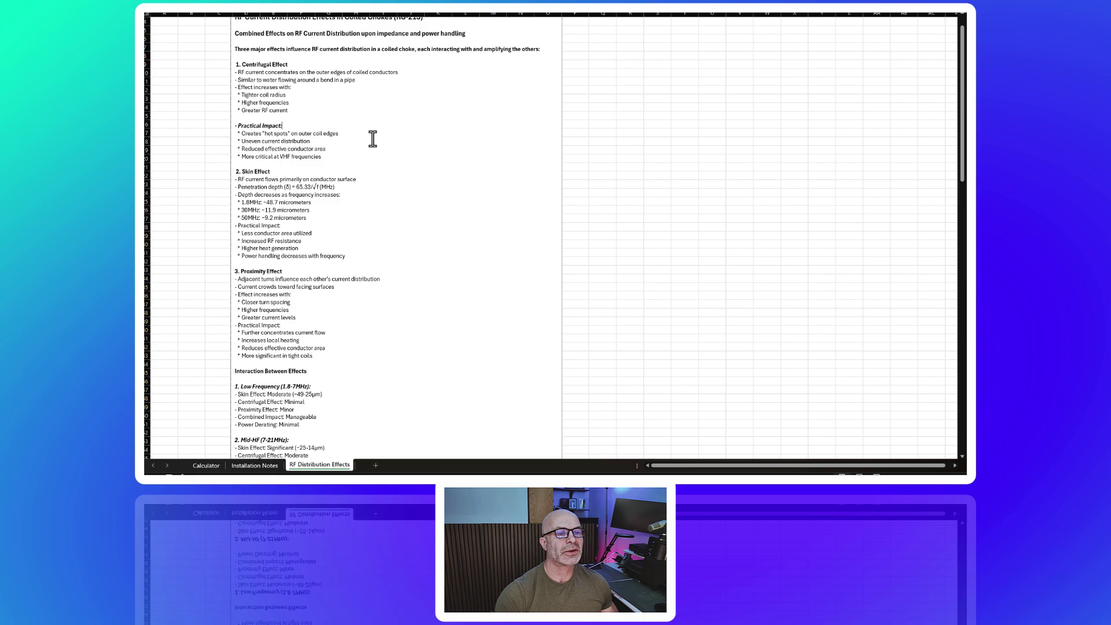
scroll(372, 139, up, 2)
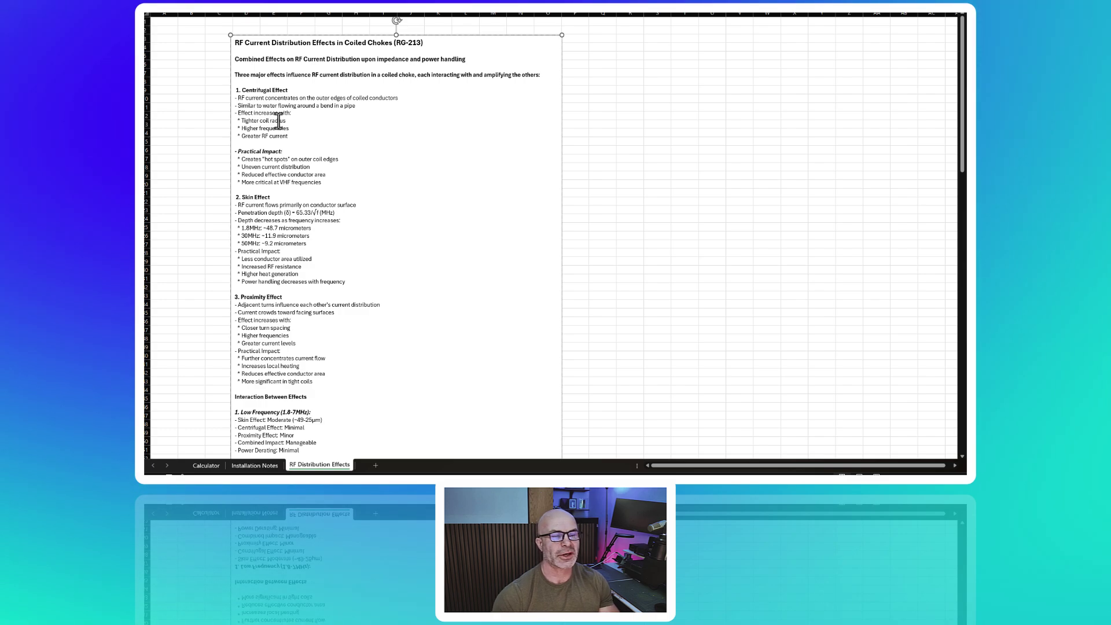
- Scroll the RF Distribution Effects text down to the proximity effect explanation
scroll(353, 345, down, 15)
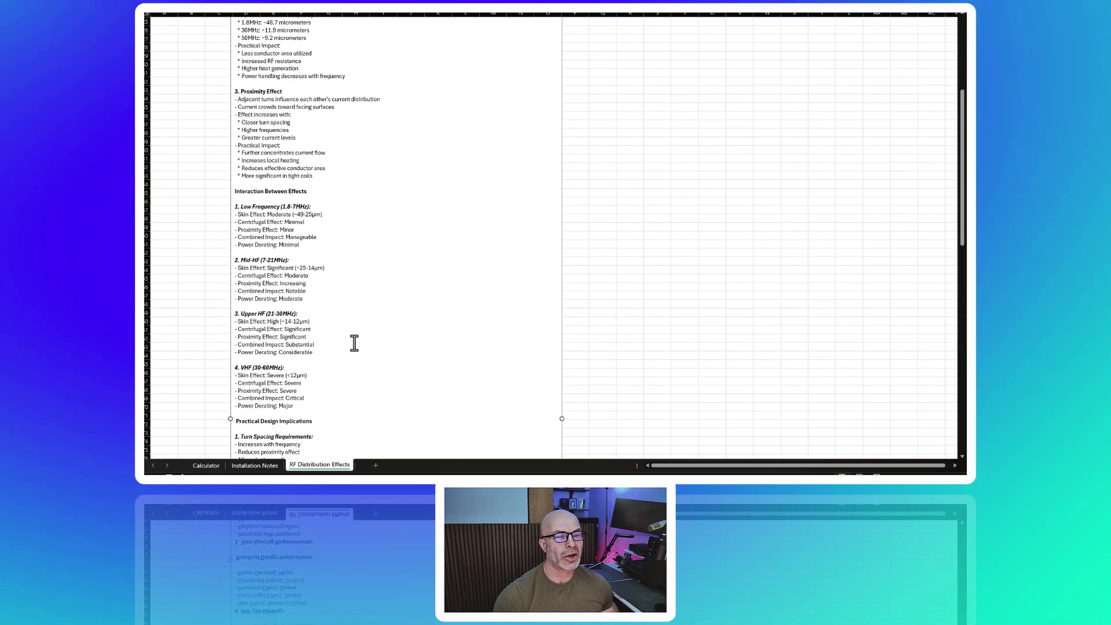
scroll(354, 346, down, 17)
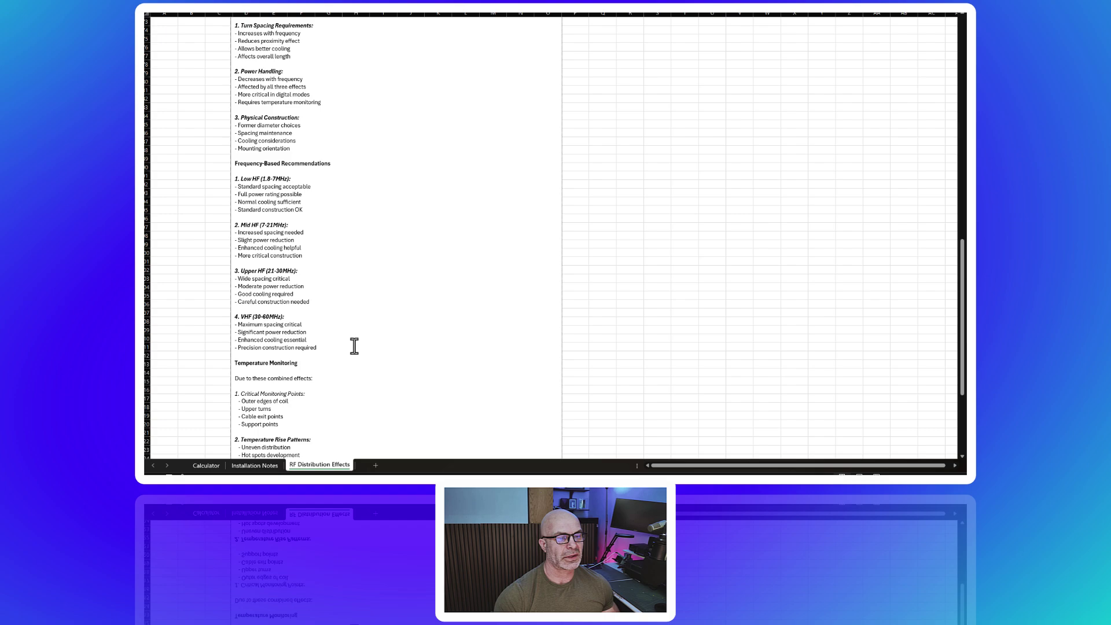
scroll(355, 347, down, 4)
scroll(357, 352, up, 14)
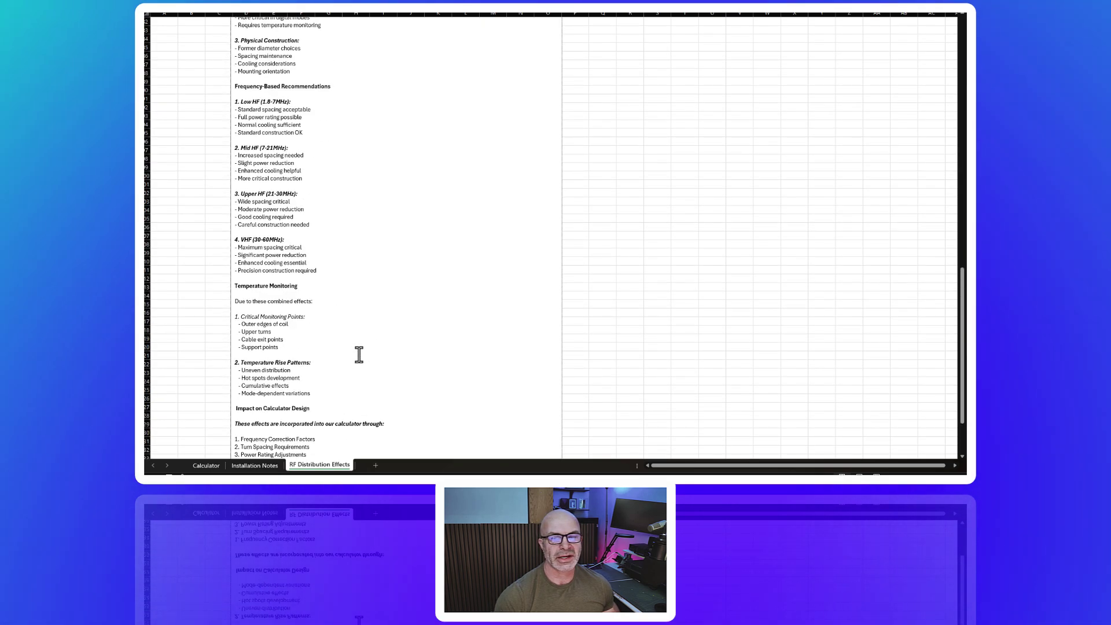
scroll(359, 355, up, 12)
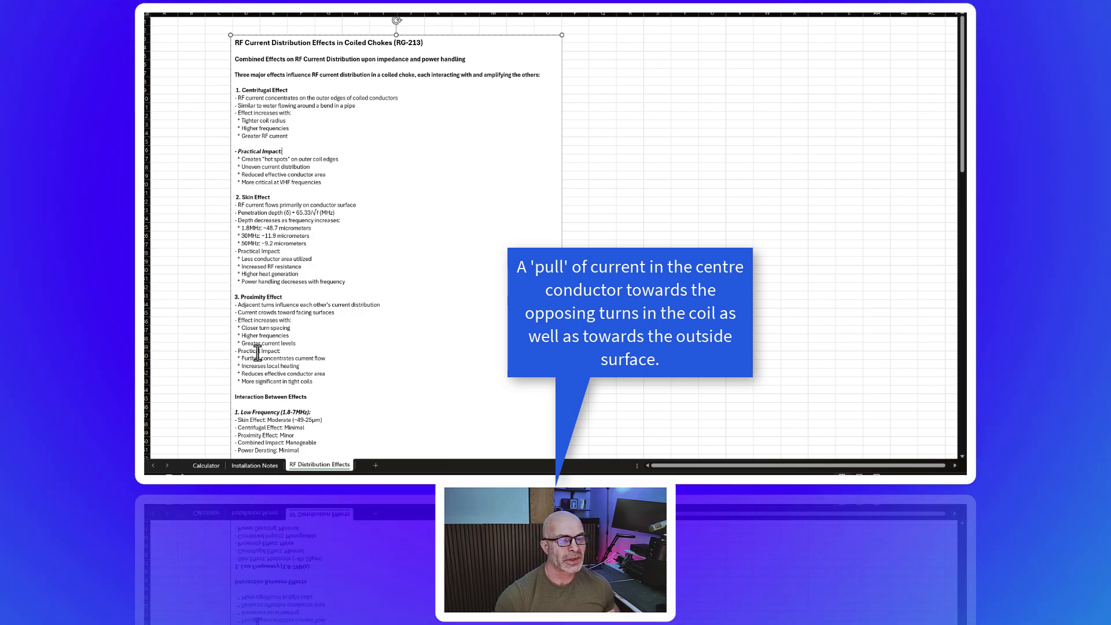
- Scroll the text box to the frequency-based recommendations for VHF (30-60MHz)
scroll(313, 349, down, 1)
scroll(313, 349, down, 10)
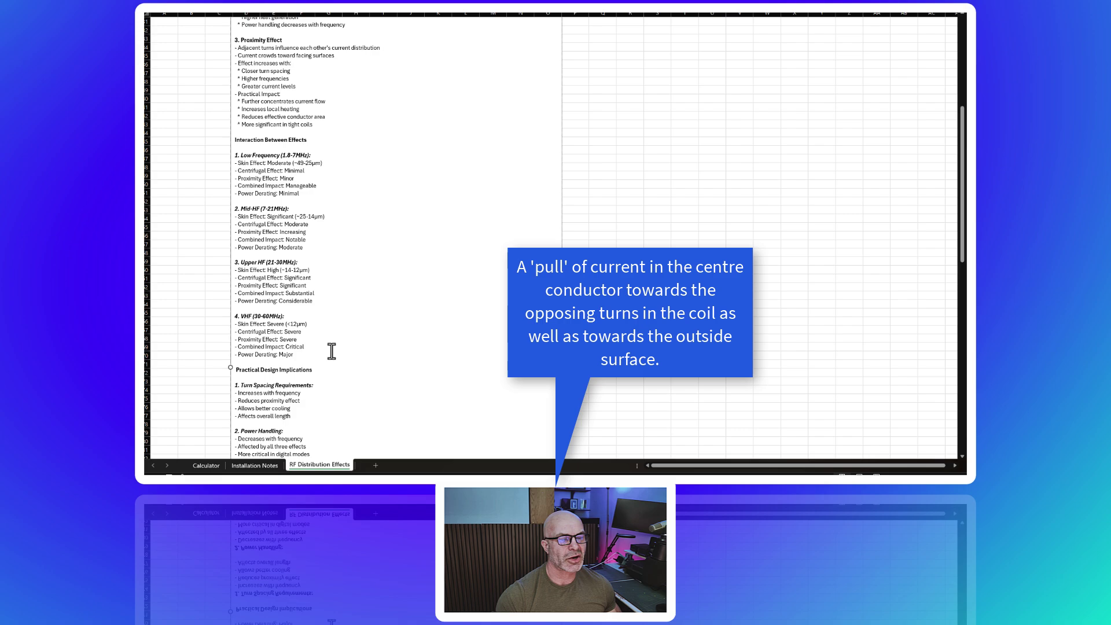
scroll(369, 334, down, 10)
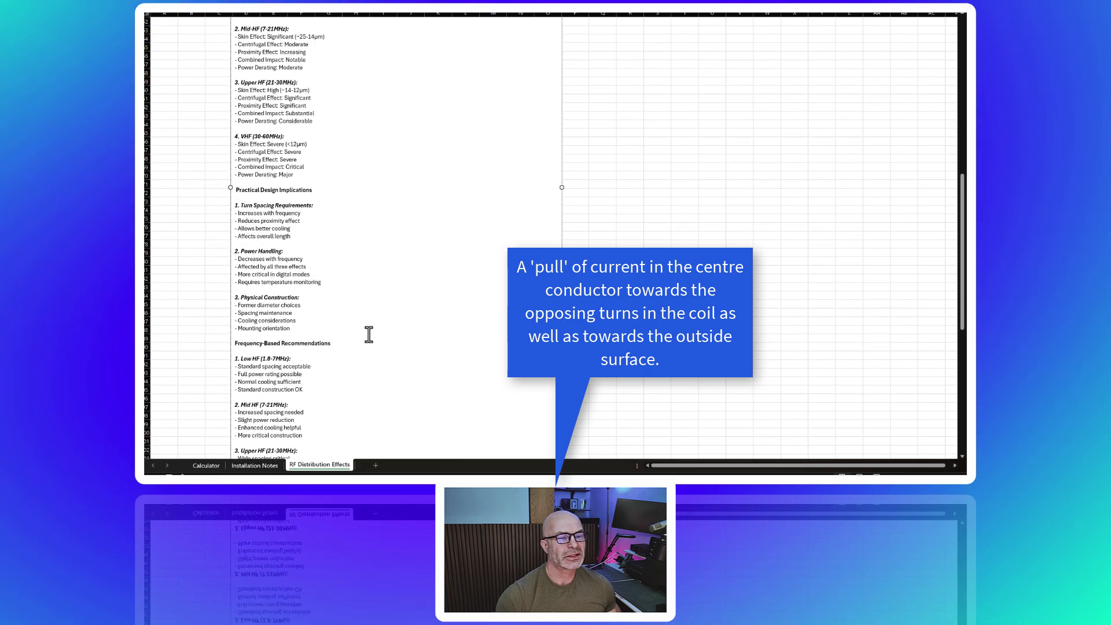
scroll(369, 334, down, 3)
scroll(368, 335, down, 1)
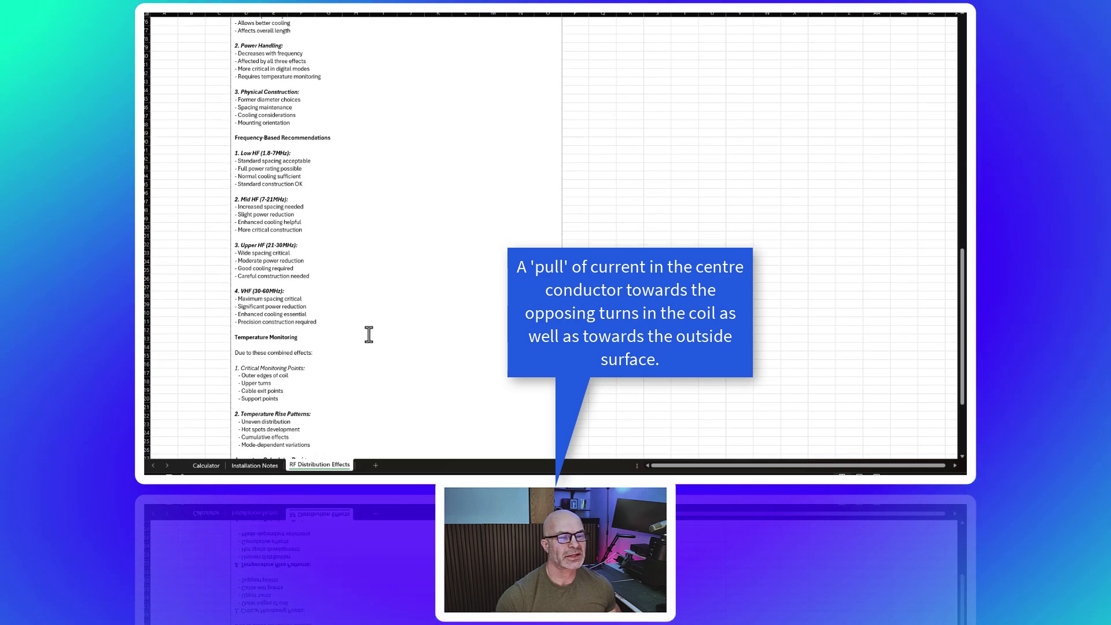
scroll(368, 334, up, 2)
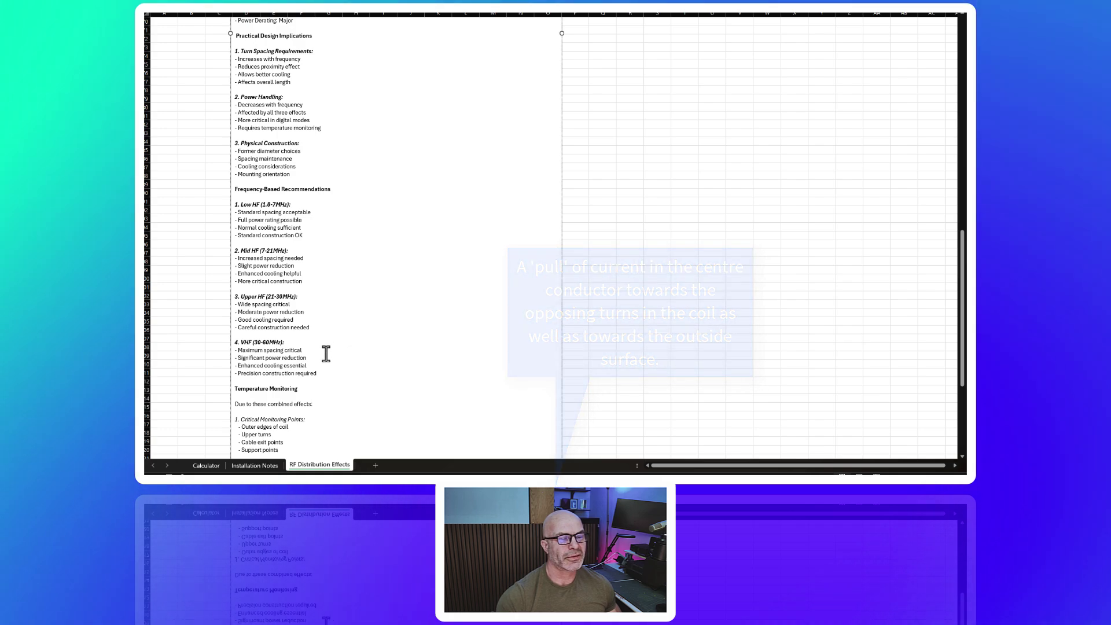